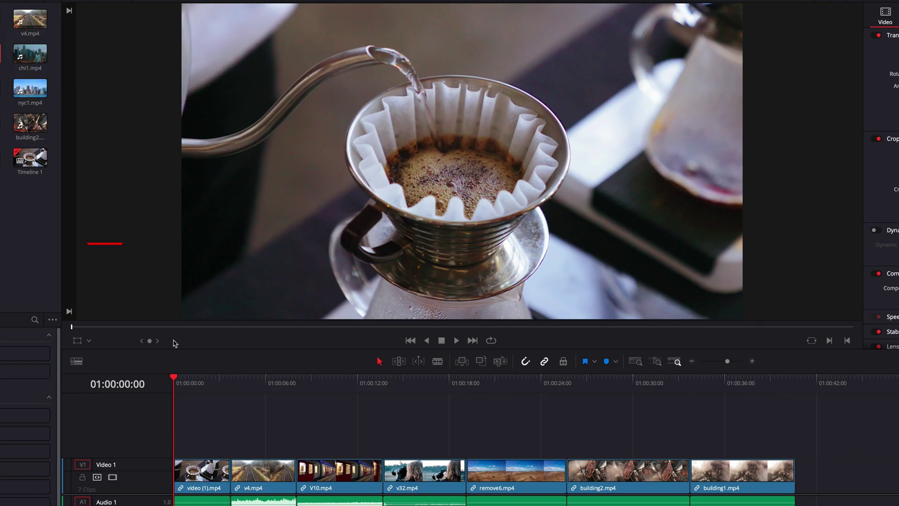
# Scrub the playhead through the timeline, visiting the V10, remove6 and foggy city clips, then back to the start.
pyautogui.moveTo(117, 326); pyautogui.dragTo(550, 335)
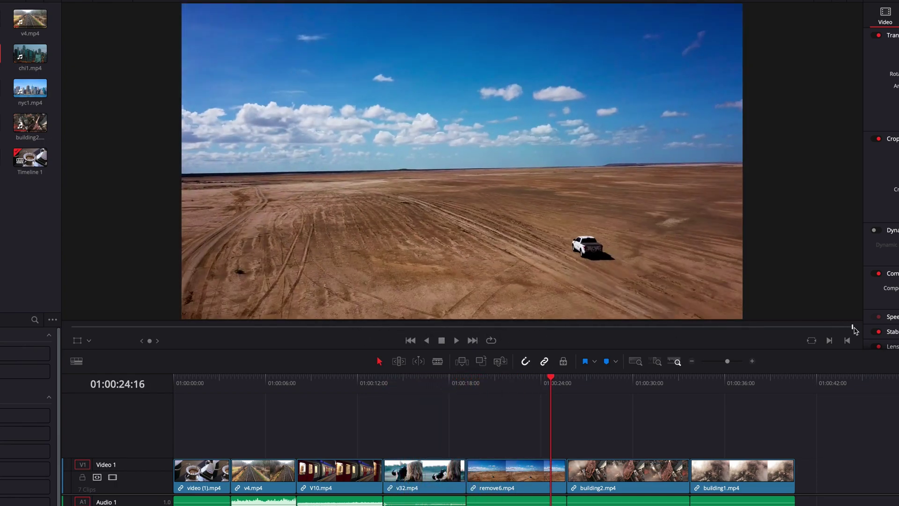
pyautogui.moveTo(852, 329); pyautogui.dragTo(855, 330)
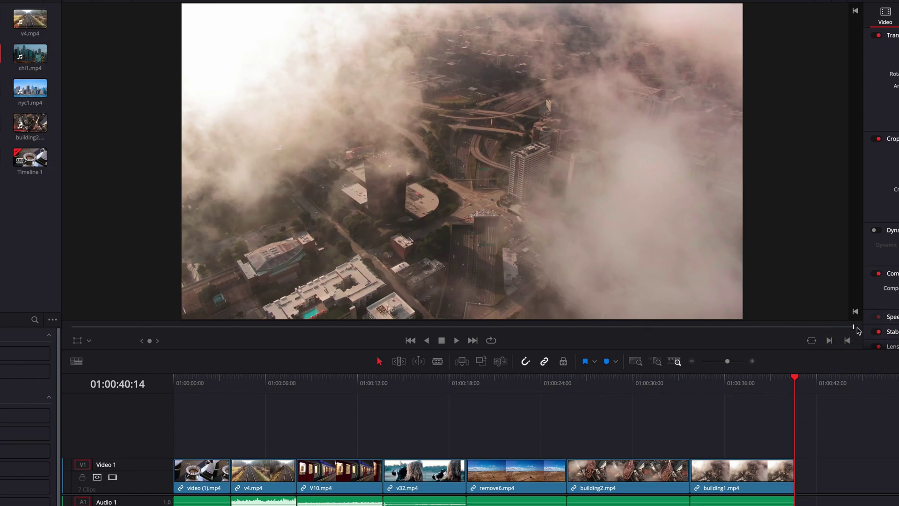
pyautogui.moveTo(90, 333); pyautogui.dragTo(68, 331)
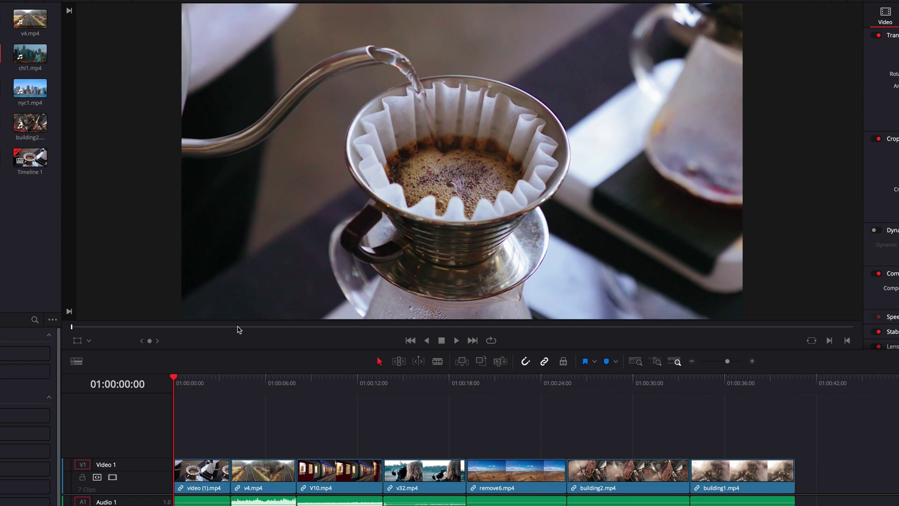
pyautogui.moveTo(237, 329); pyautogui.dragTo(239, 329)
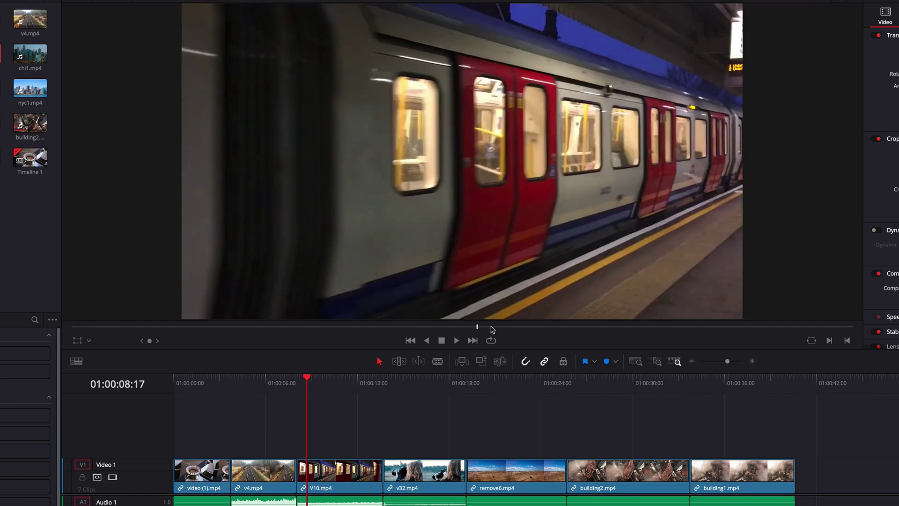
pyautogui.click(480, 329)
pyautogui.click(624, 329)
pyautogui.click(784, 329)
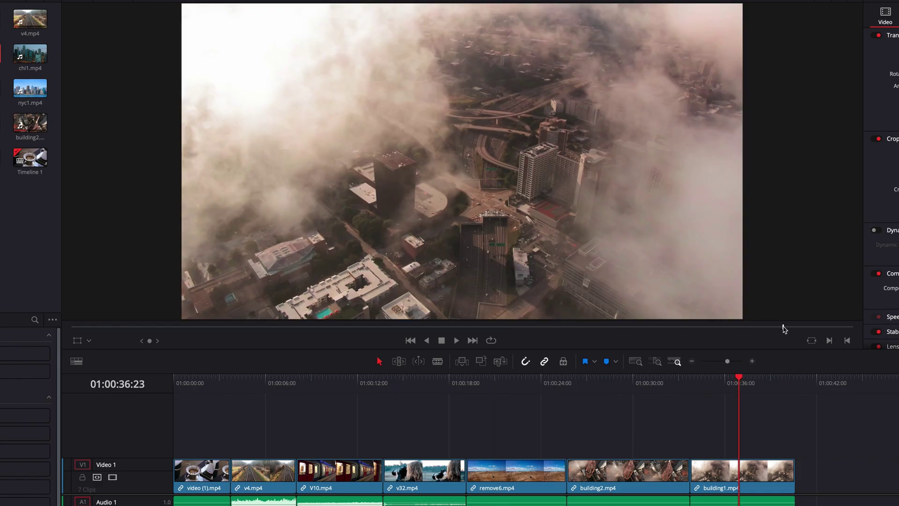
pyautogui.moveTo(141, 329); pyautogui.dragTo(65, 330)
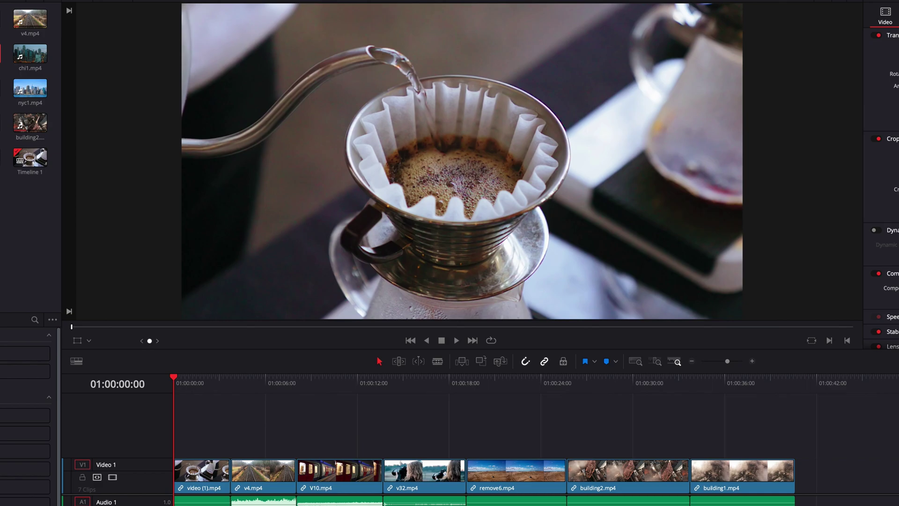
# Play the timeline forward, then shuttle ahead and back into v4.mp4.
pyautogui.press('space')
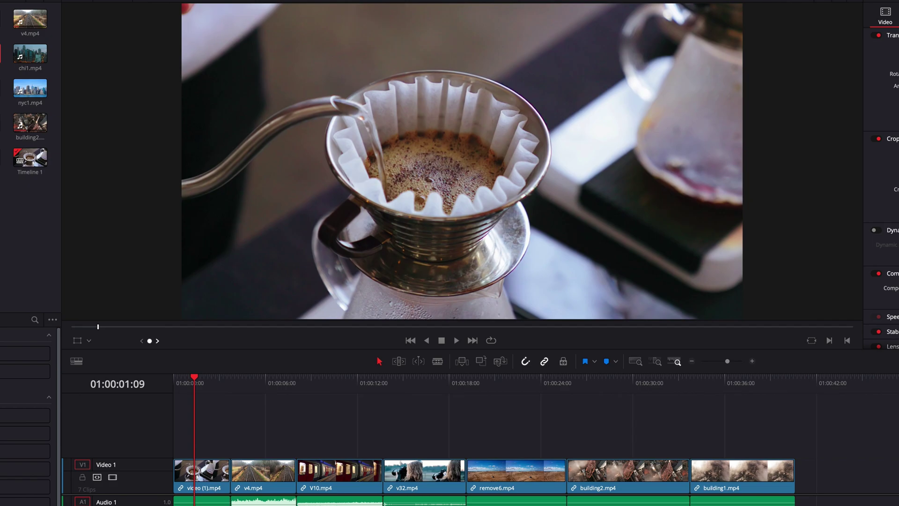
pyautogui.press('l')
pyautogui.press('l')
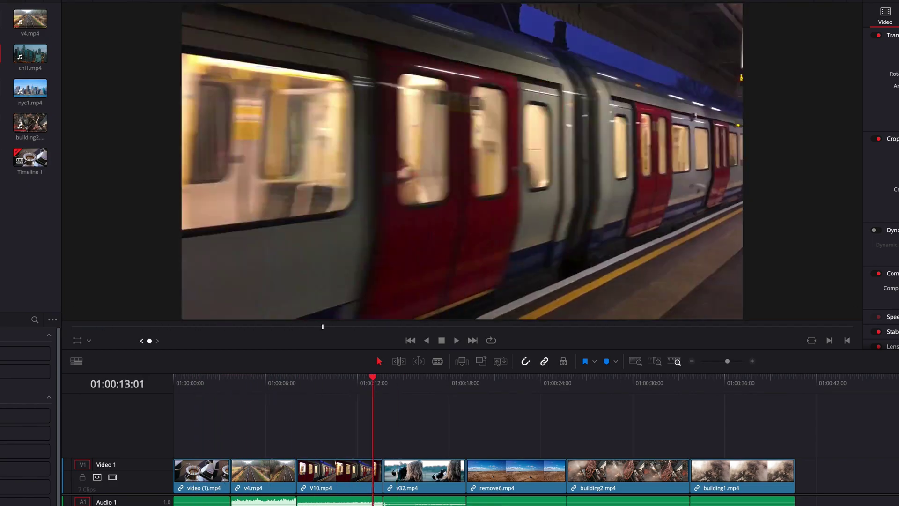
pyautogui.press('j')
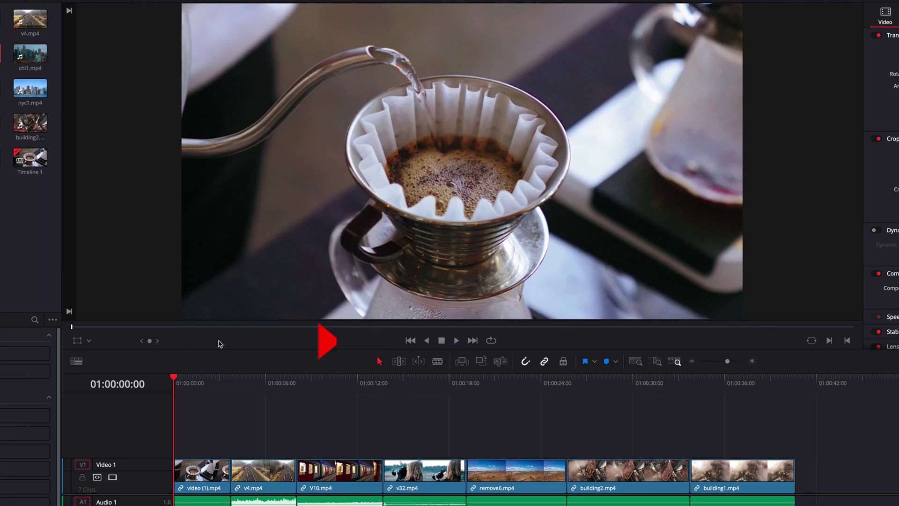
# Jump forward edit by edit with Go To Next Edit until reaching the building1 clip.
pyautogui.click(472, 340)
pyautogui.click(472, 340)
pyautogui.click(472, 341)
pyautogui.click(472, 340)
pyautogui.click(472, 340)
pyautogui.click(472, 340)
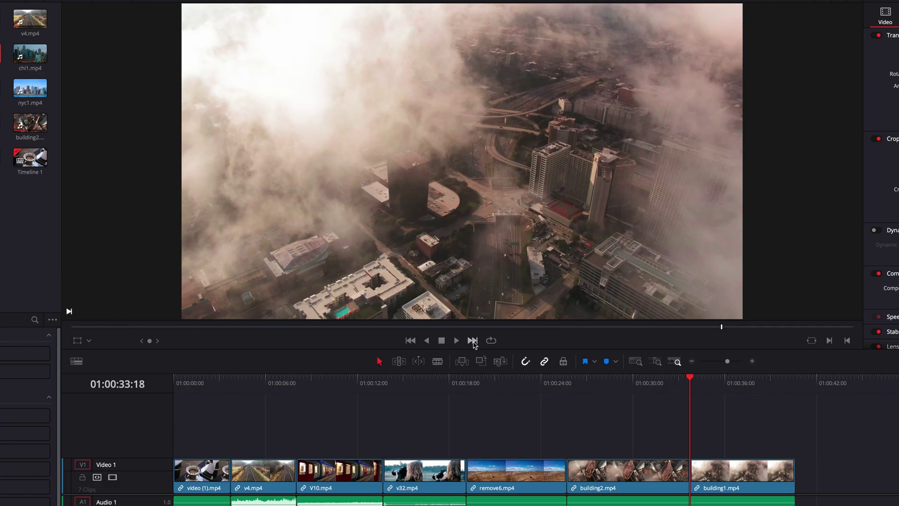
# Jump back edit by edit with Go To Previous Edit to the start of v4.mp4.
pyautogui.click(409, 340)
pyautogui.click(410, 341)
pyautogui.click(410, 340)
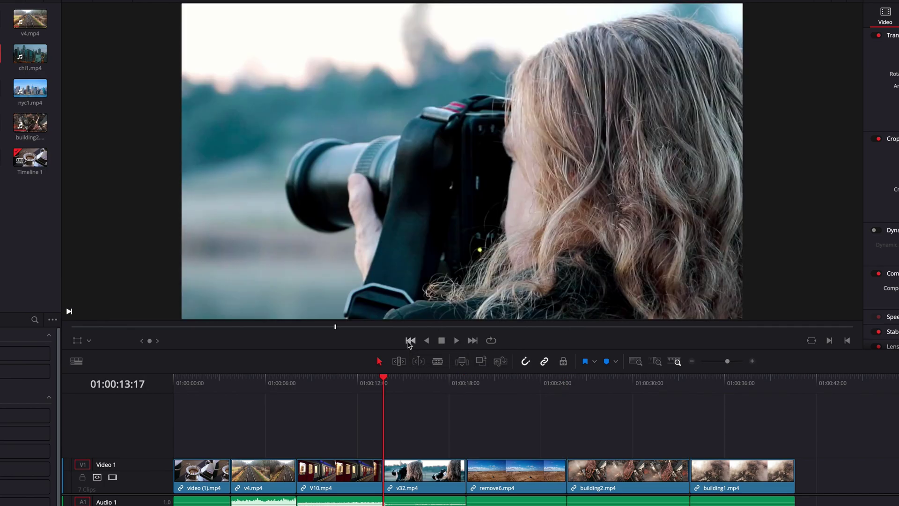
pyautogui.click(410, 341)
pyautogui.click(409, 341)
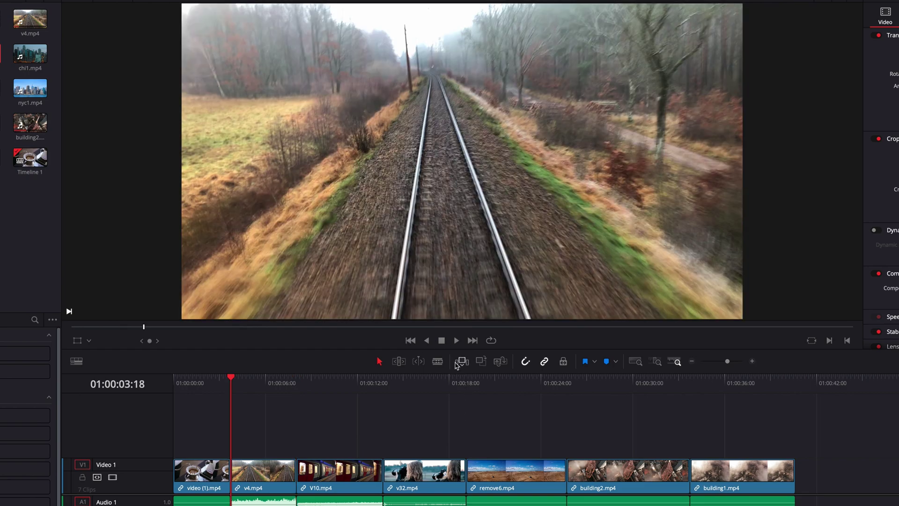
# Play forward, switch to reverse playback, and stop at 01:00:05:02 in v4.mp4.
pyautogui.click(456, 341)
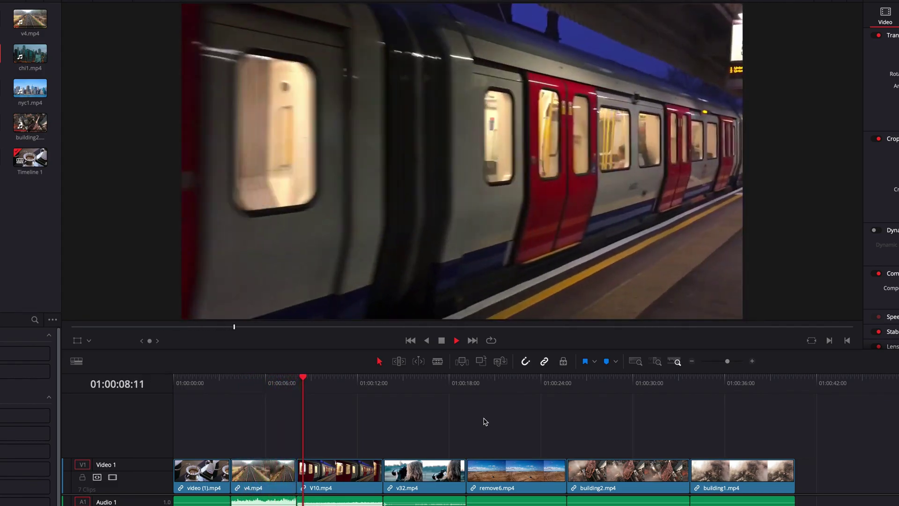
pyautogui.click(426, 341)
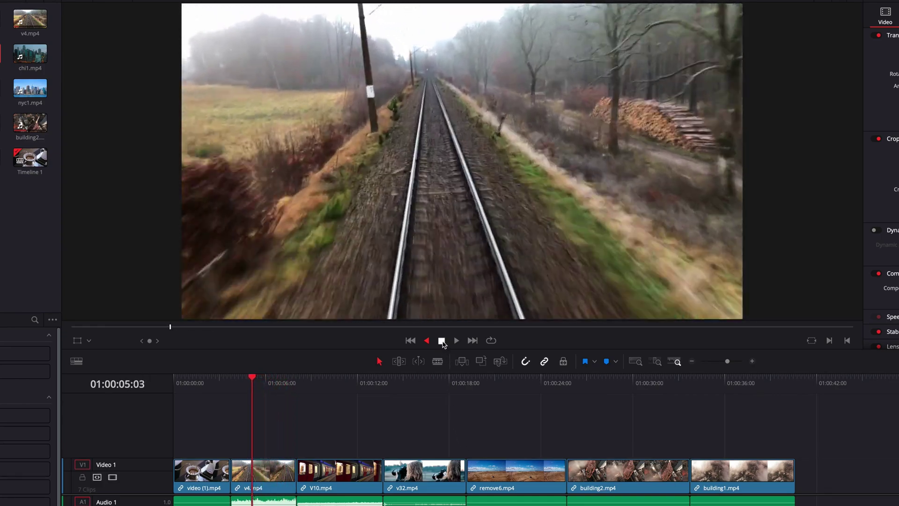
pyautogui.press('space')
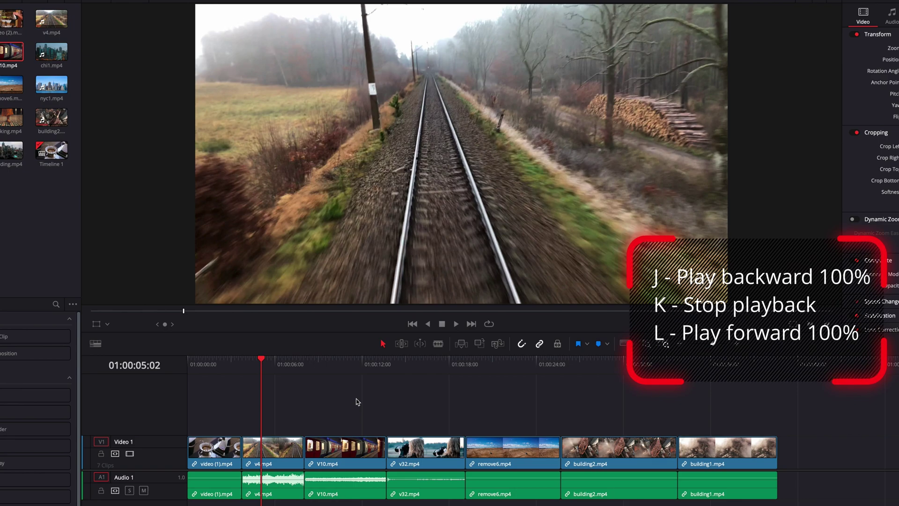
# Play backward into the coffee clip with J, stop with K, play forward with L, stop at 01:00:06:09.
pyautogui.press('j')
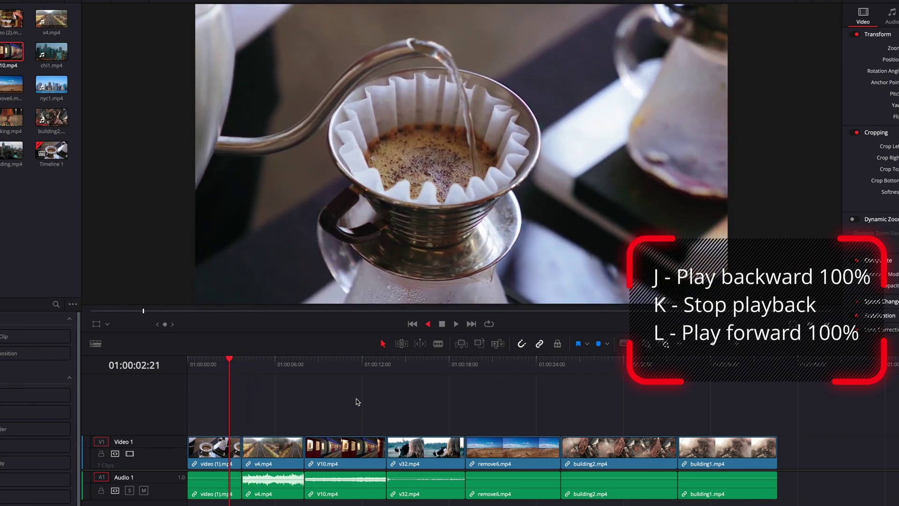
pyautogui.press('k')
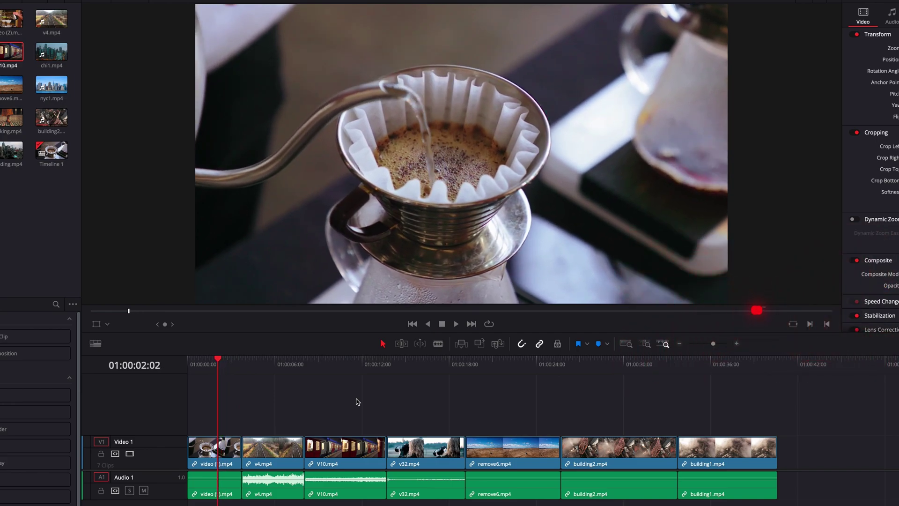
pyautogui.press('l')
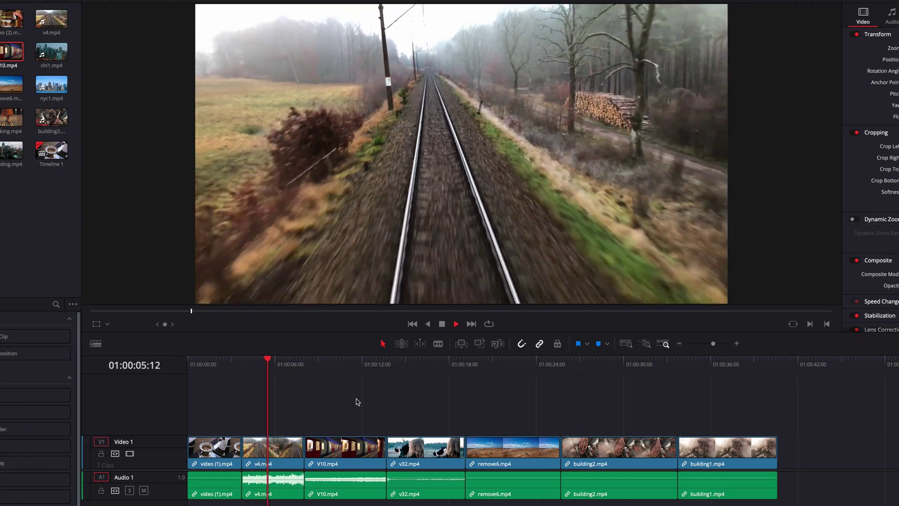
pyautogui.press('k')
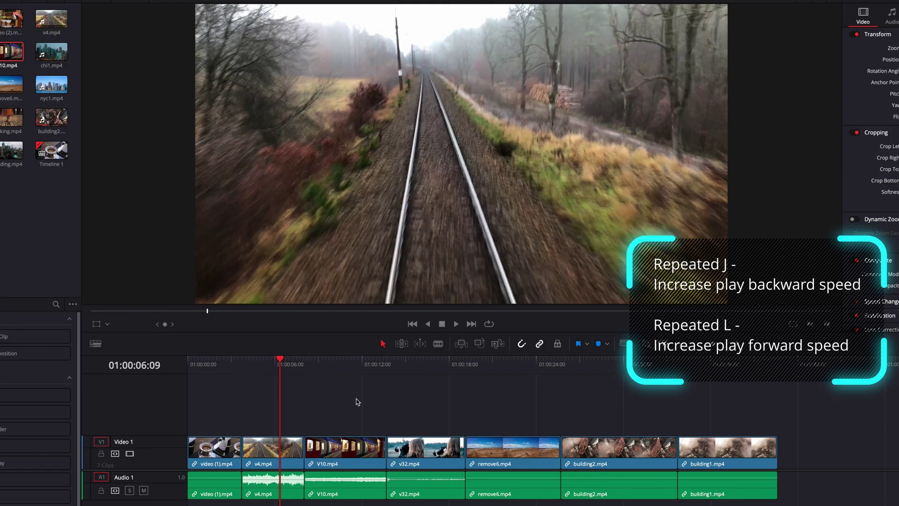
# Ramp forward playback up to 4x, briefly shuttle backward, then stop at 01:00:20:11 in remove6.mp4.
pyautogui.press('l')
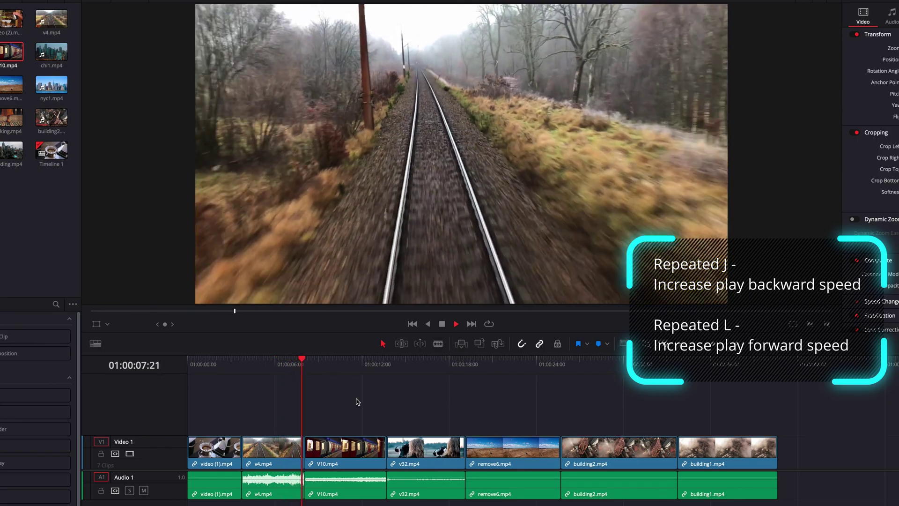
pyautogui.press('l')
pyautogui.press('l')
pyautogui.press('l')
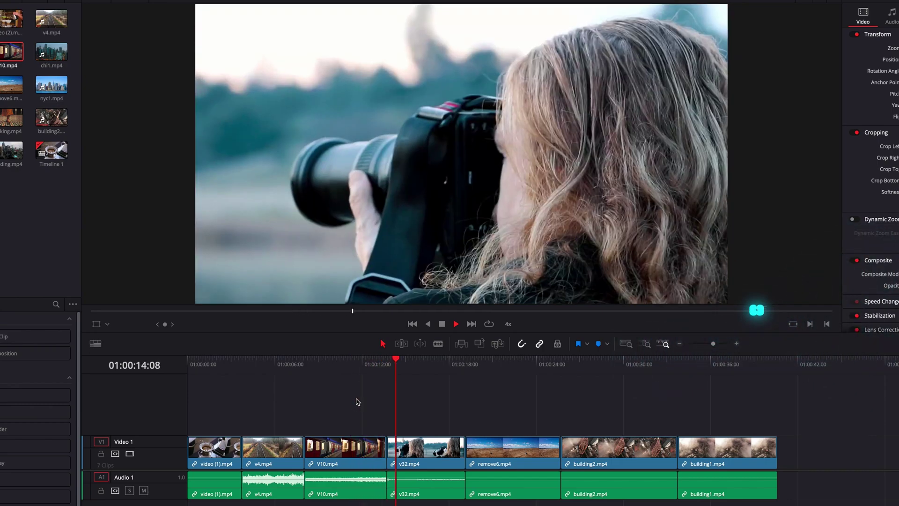
pyautogui.press('l')
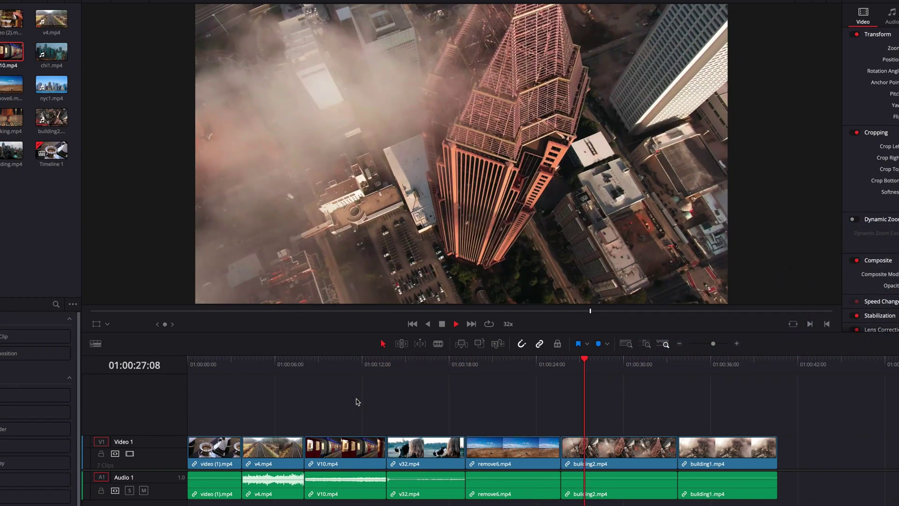
pyautogui.press('j')
pyautogui.press('j')
pyautogui.press('j')
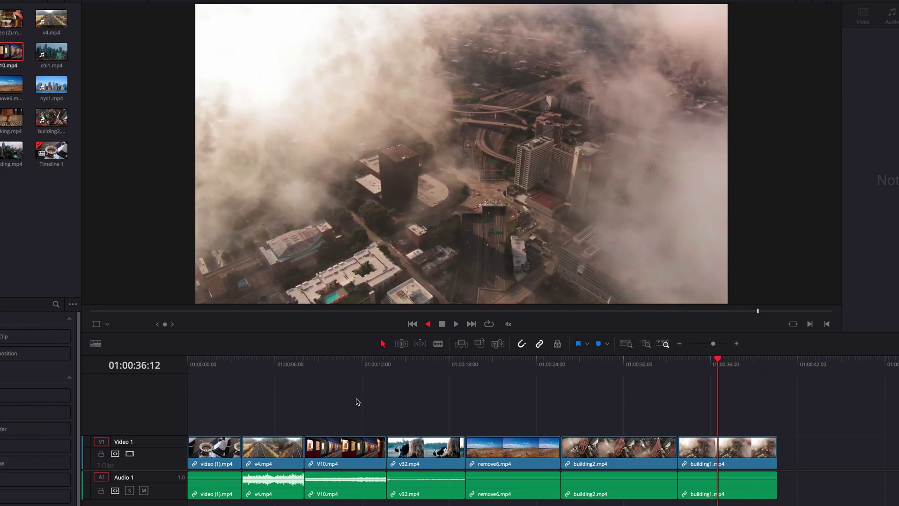
pyautogui.press('j')
pyautogui.press('j')
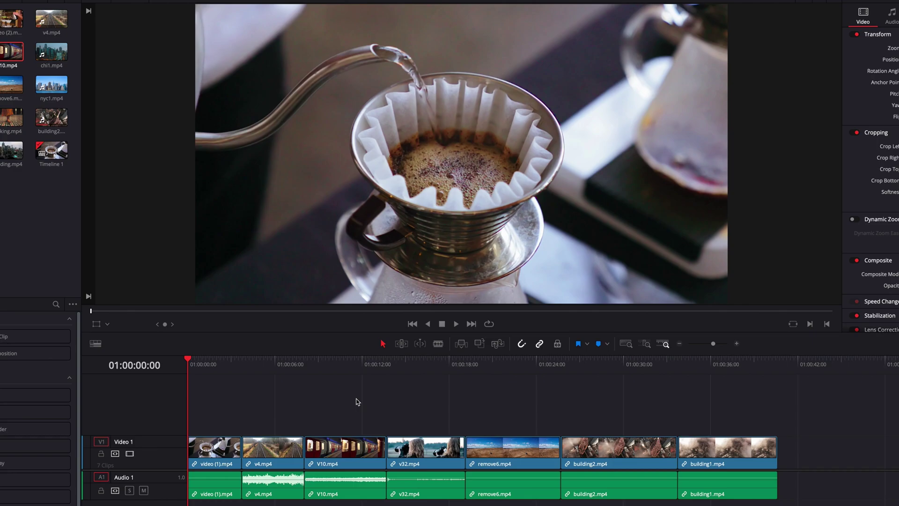
pyautogui.press('l')
pyautogui.press('l')
pyautogui.press('l')
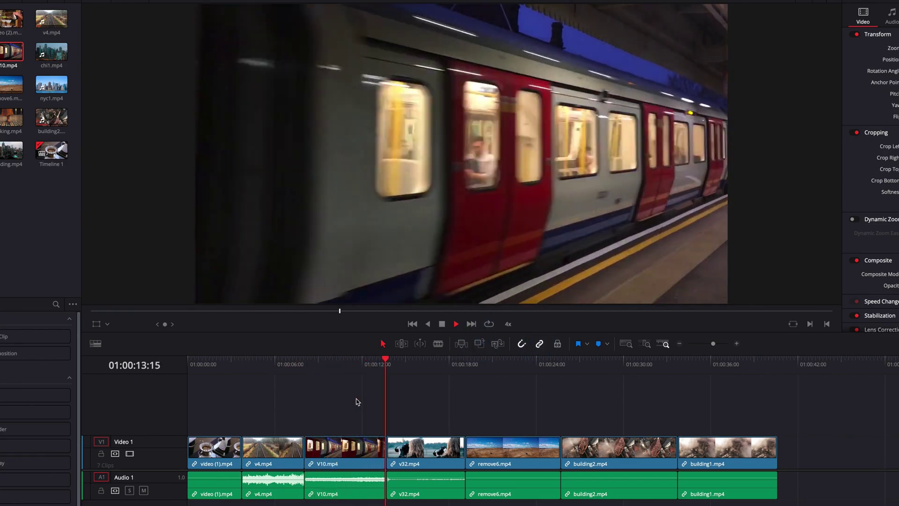
pyautogui.press('k')
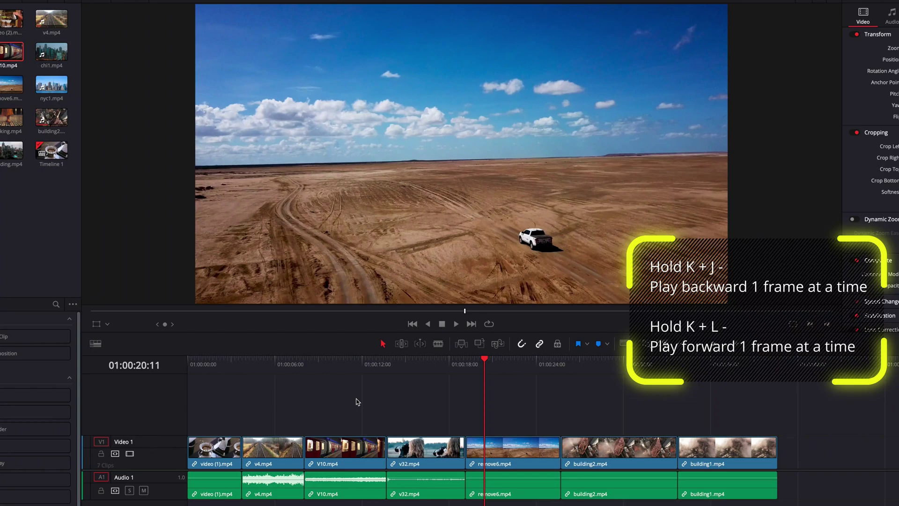
# Step the playhead a few frames back and forth, ending at 01:00:20:14 in remove6.mp4.
pyautogui.hotkey('k', 'j')
pyautogui.hotkey('k', 'j')
pyautogui.hotkey('k', 'l')
pyautogui.hotkey('k', 'l')
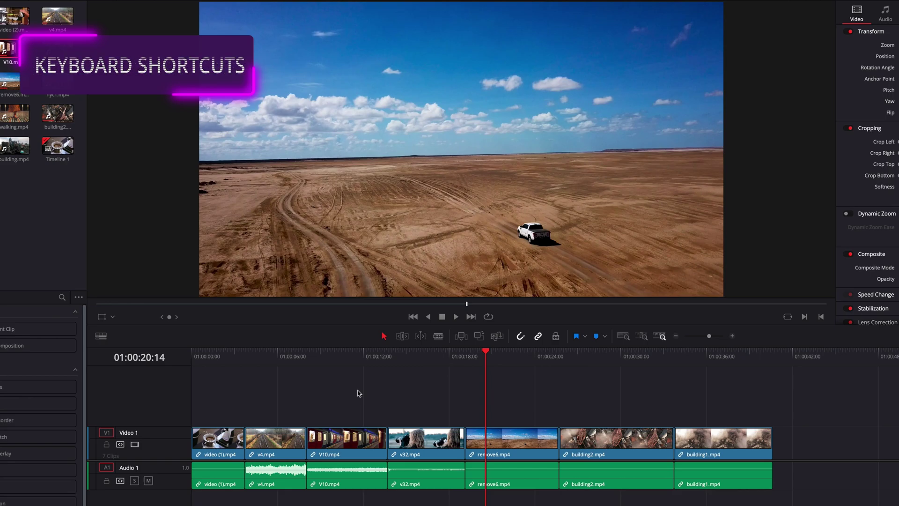
# Toggle playback with Space, replaying twice from the last start with Alt+L, pausing at 01:00:30:18.
pyautogui.press('space')
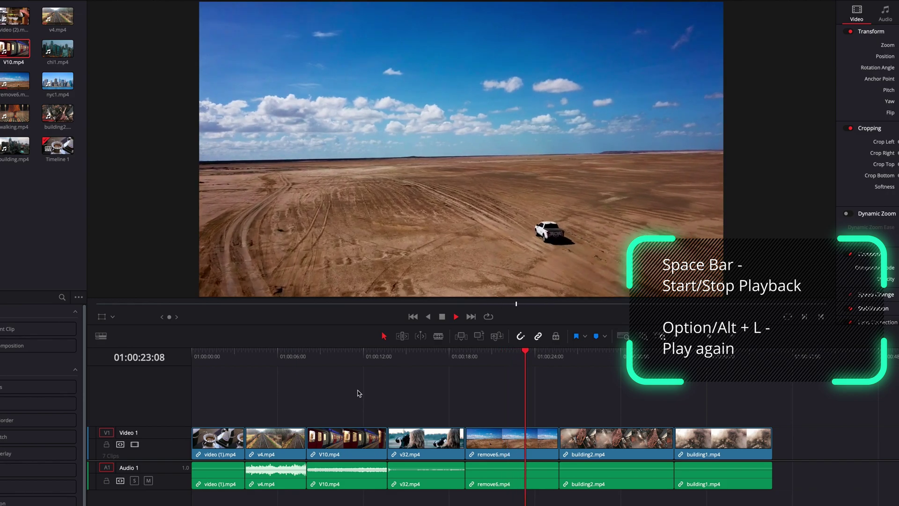
pyautogui.press('space')
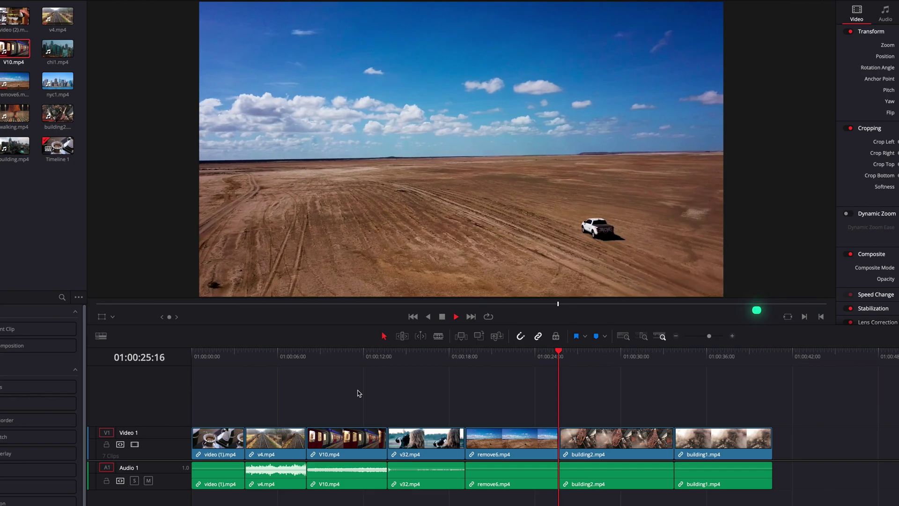
pyautogui.press('space')
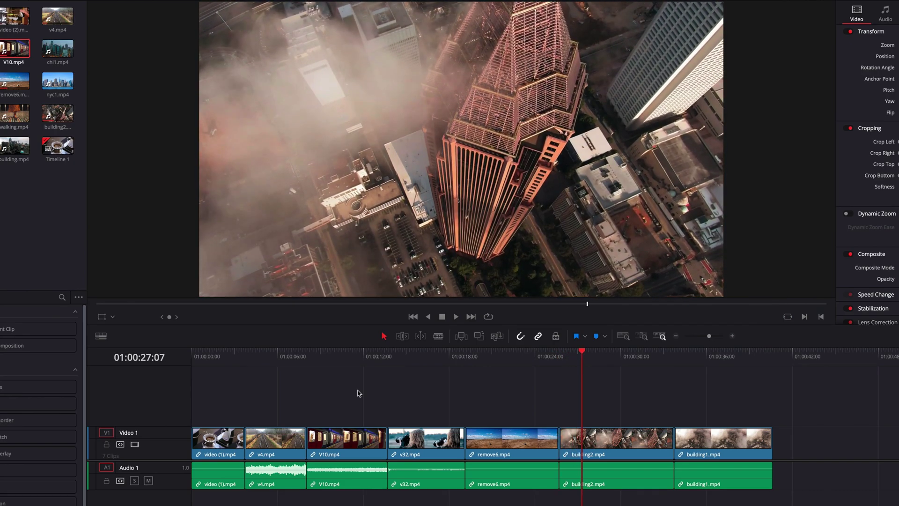
pyautogui.hotkey('alt', 'l')
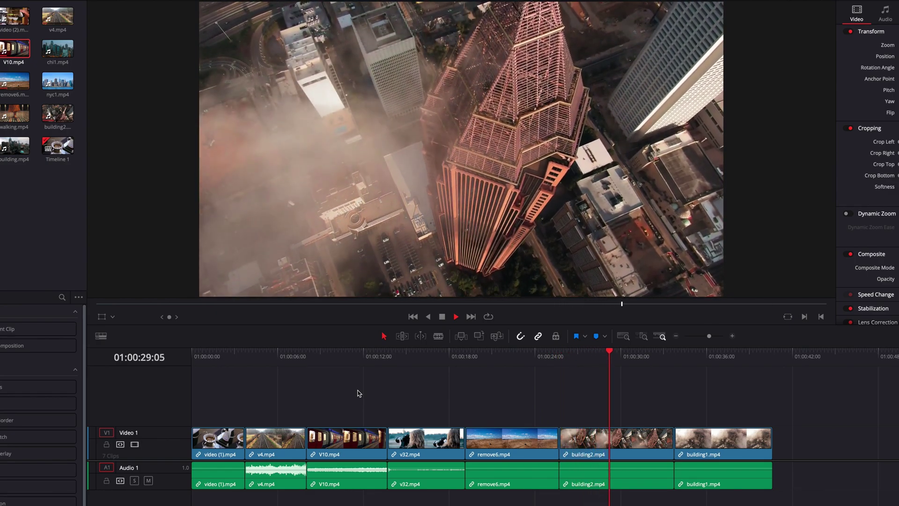
pyautogui.press('space')
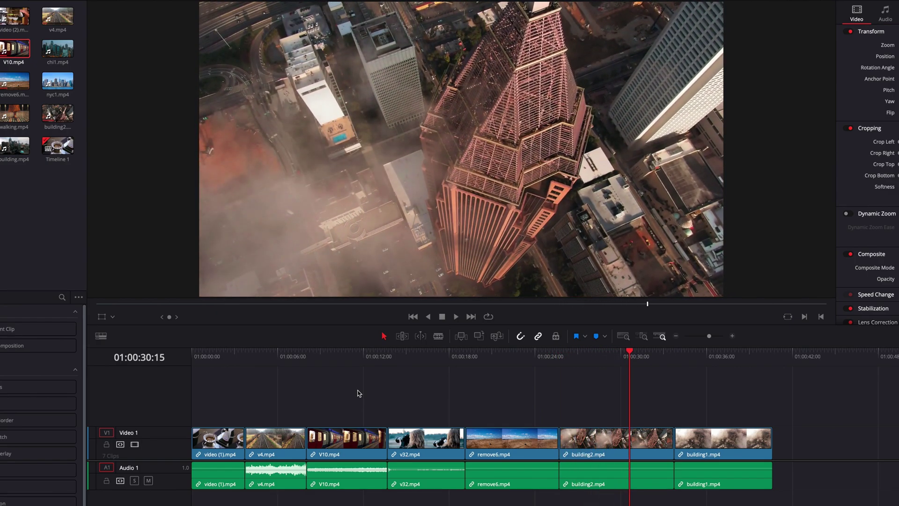
pyautogui.hotkey('alt', 'l')
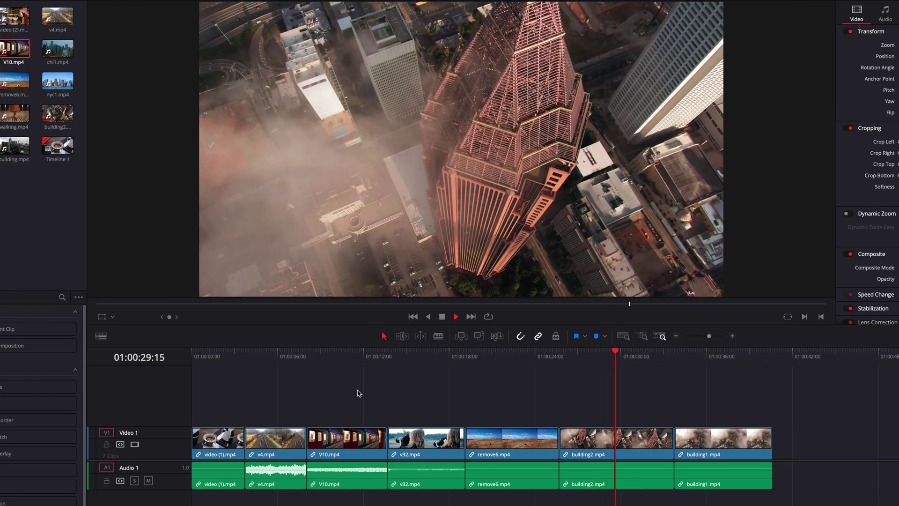
pyautogui.press('space')
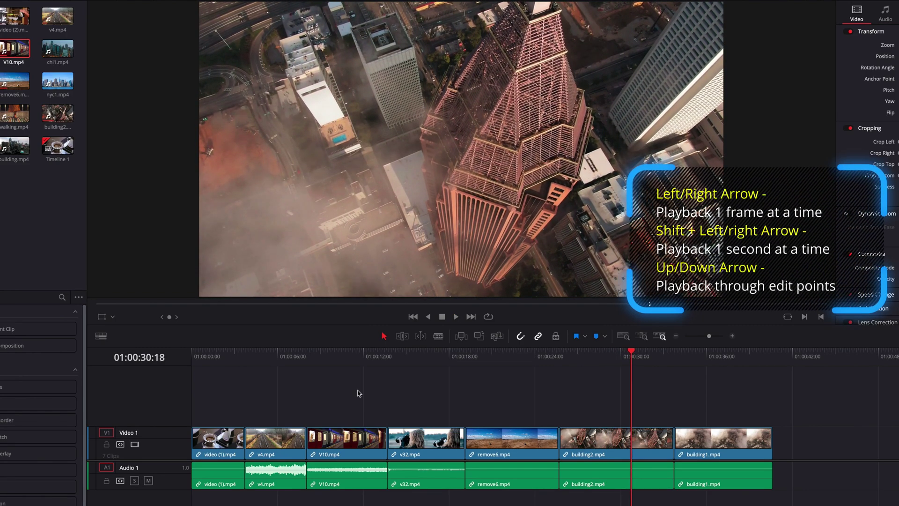
# Step two frames back and three forward with the arrow keys, then play backward to 01:00:33:20.
pyautogui.press('Left')
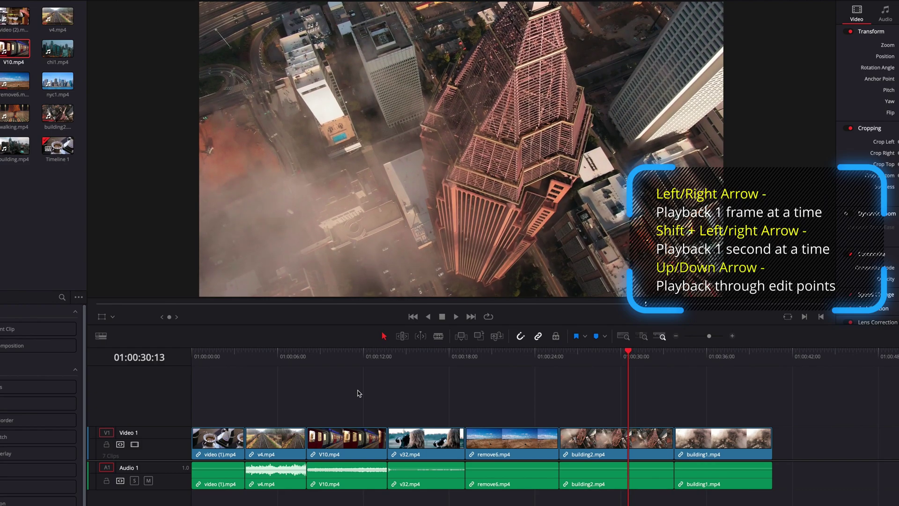
pyautogui.press('Left')
pyautogui.press('Left')
pyautogui.press('Right')
pyautogui.press('Right')
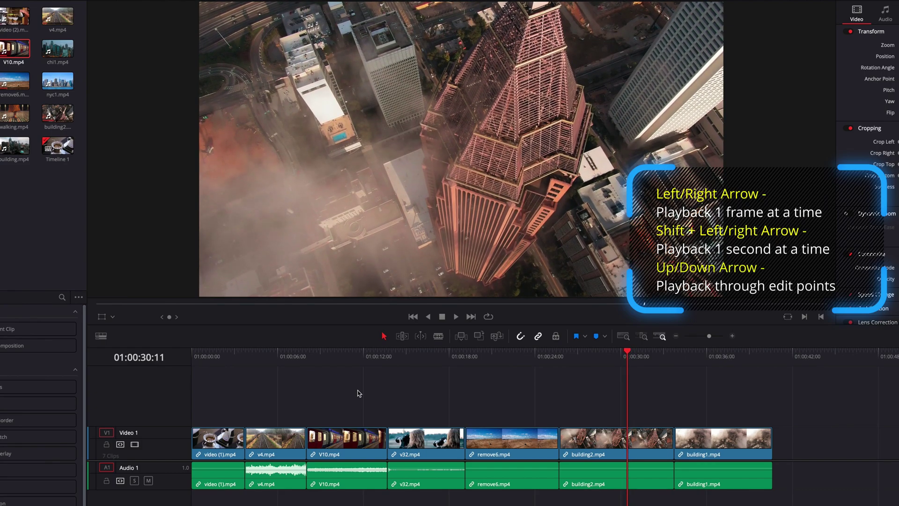
pyautogui.press('Right')
pyautogui.press('Right')
pyautogui.press('Right')
pyautogui.press('Right')
pyautogui.press('Right')
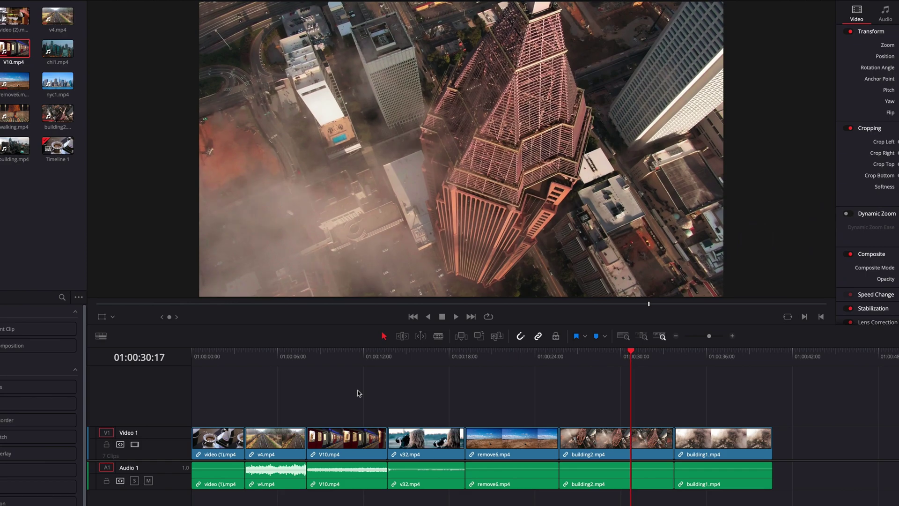
pyautogui.press('Right')
pyautogui.press('Right')
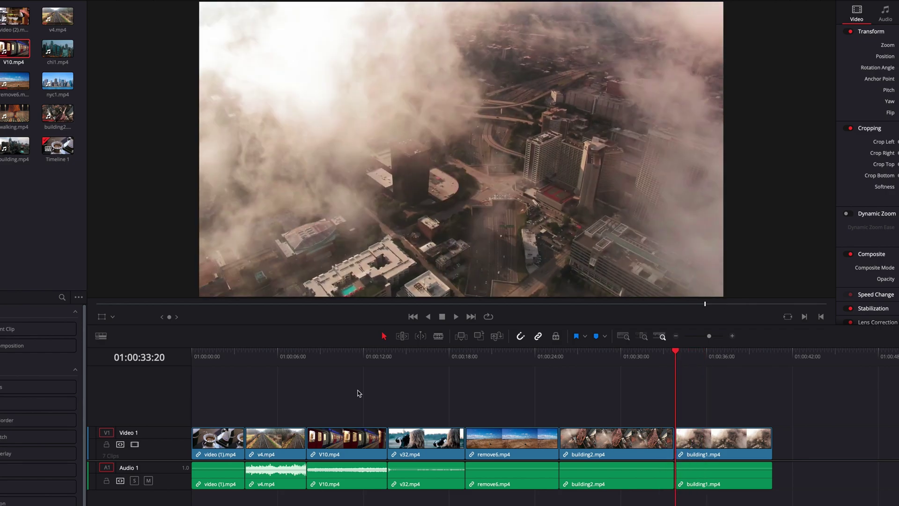
pyautogui.press('j')
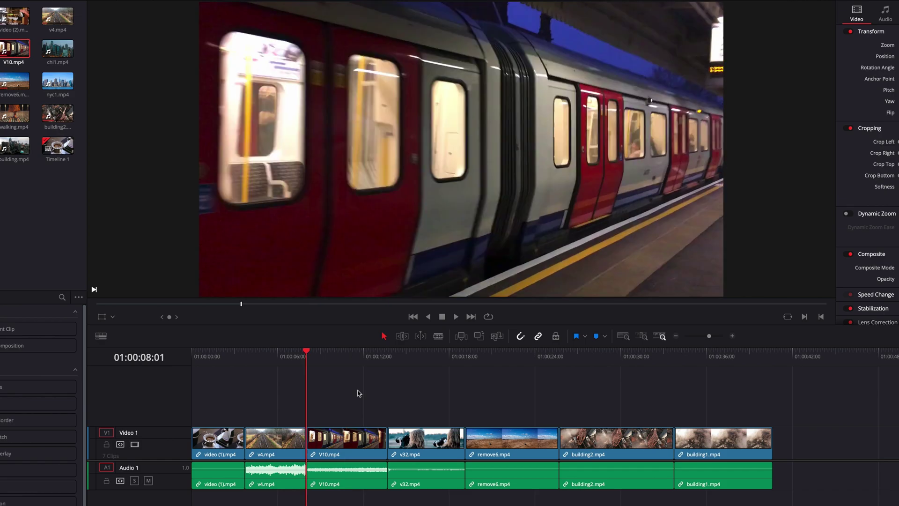
# Jump between edit points to the start of remove6.mp4, replay twice from the last start, then resume playback.
pyautogui.press('l')
pyautogui.press('l')
pyautogui.press('l')
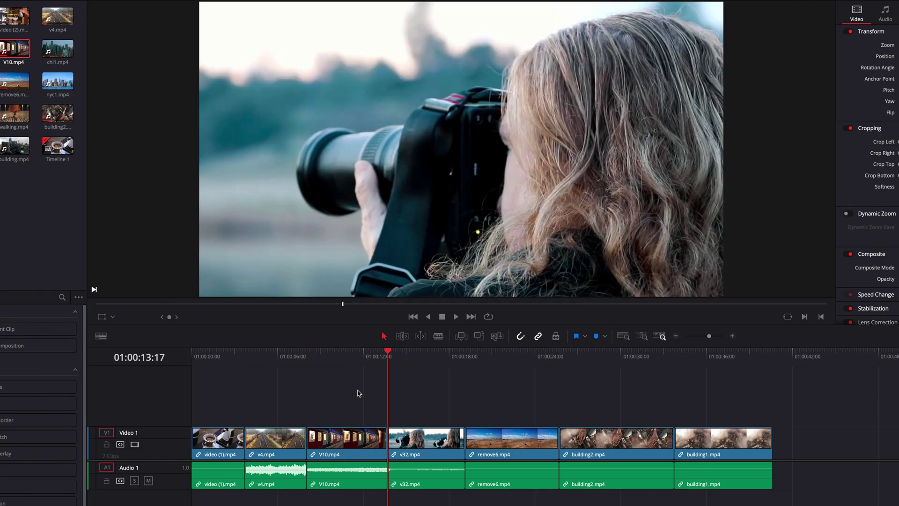
pyautogui.press('Down')
pyautogui.press('Down')
pyautogui.press('Down')
pyautogui.press('Down')
pyautogui.press('Up')
pyautogui.press('Up')
pyautogui.press('Up')
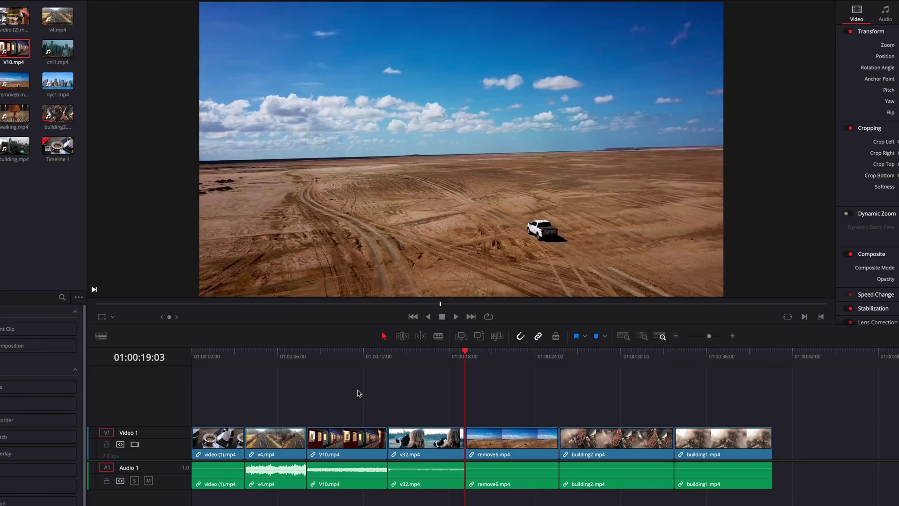
pyautogui.press('Up')
pyautogui.press('Up')
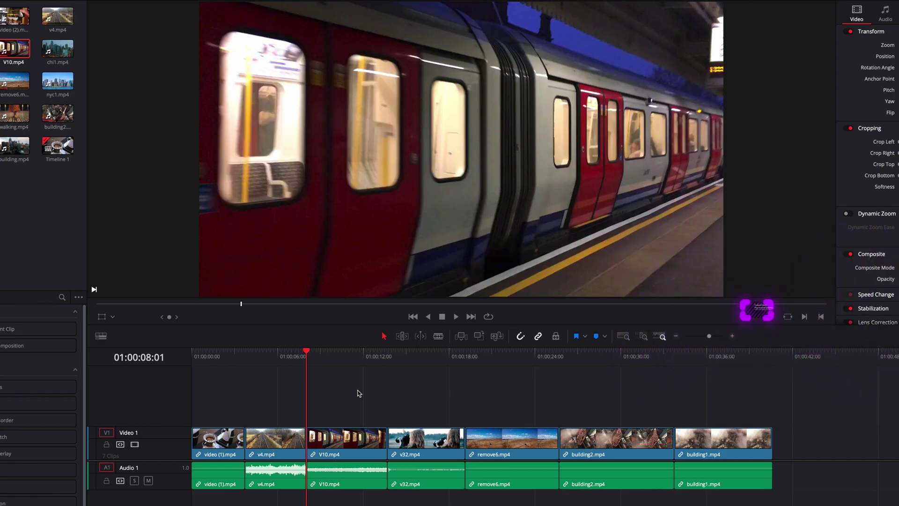
pyautogui.press('/')
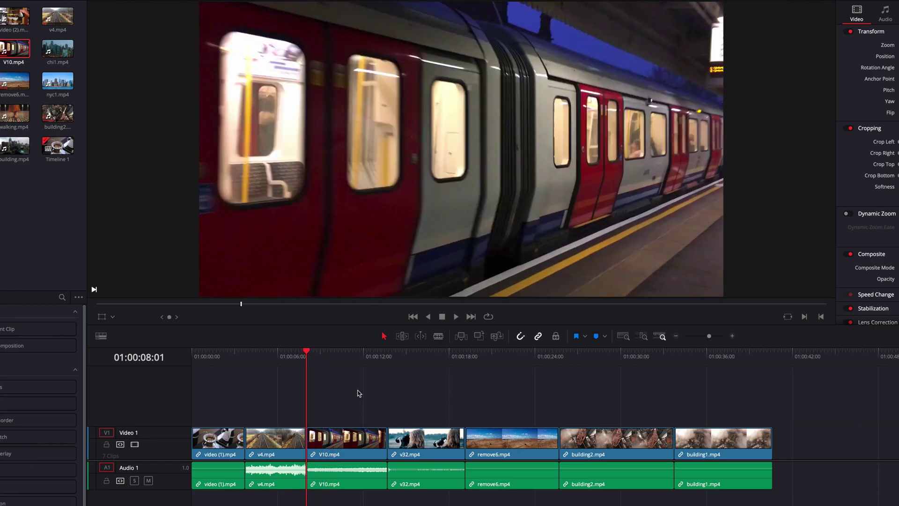
pyautogui.press('/')
pyautogui.press('space')
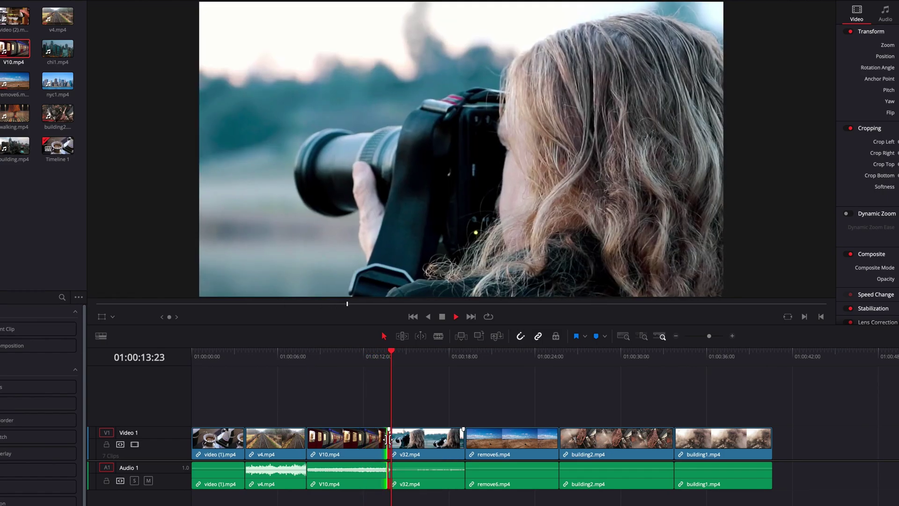
# Return to the v32.mp4 start, deselect the edit point, and ripple-trim remove6.mp4 shorter.
pyautogui.press('Up')
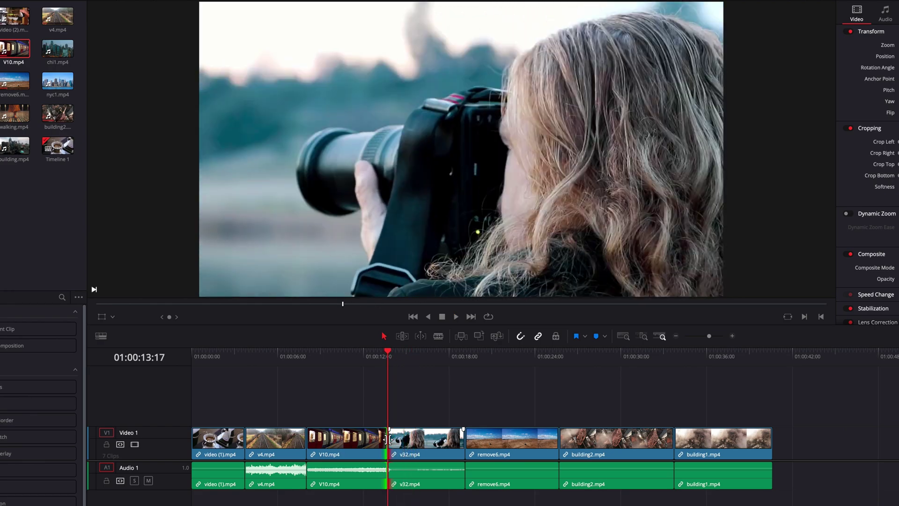
pyautogui.click(524, 397)
pyautogui.press('space')
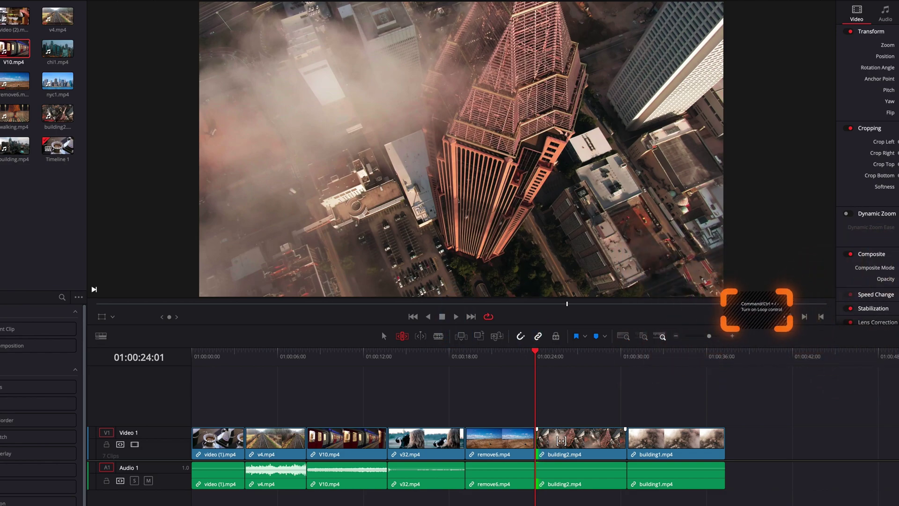
# Enable looping with Ctrl+/ and play from 01:00:23:04 in the remove6.mp4 desert clip.
pyautogui.press('/')
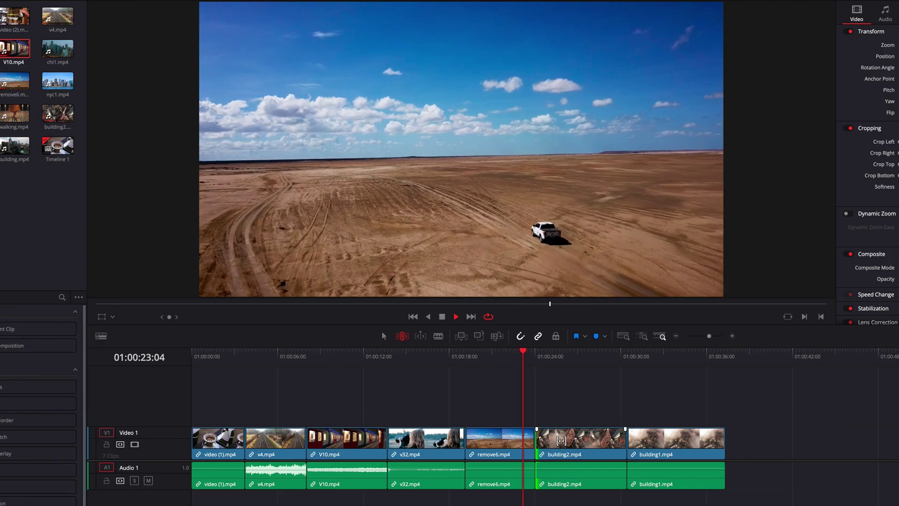